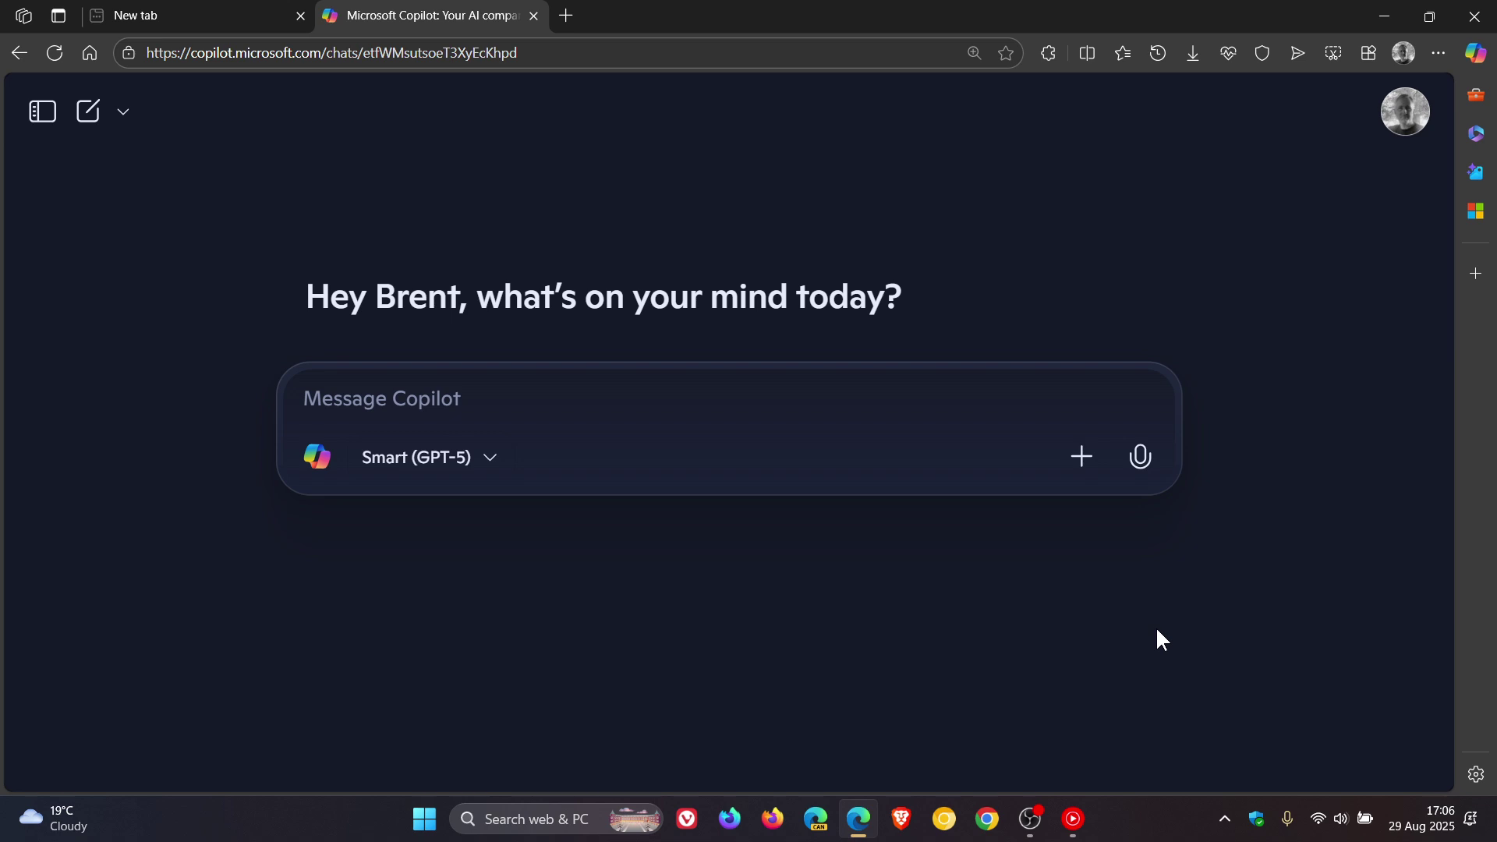
Go to the Copilot Labs page and find the Copilot Audio Expressions experiment.
click(42, 117)
click(169, 258)
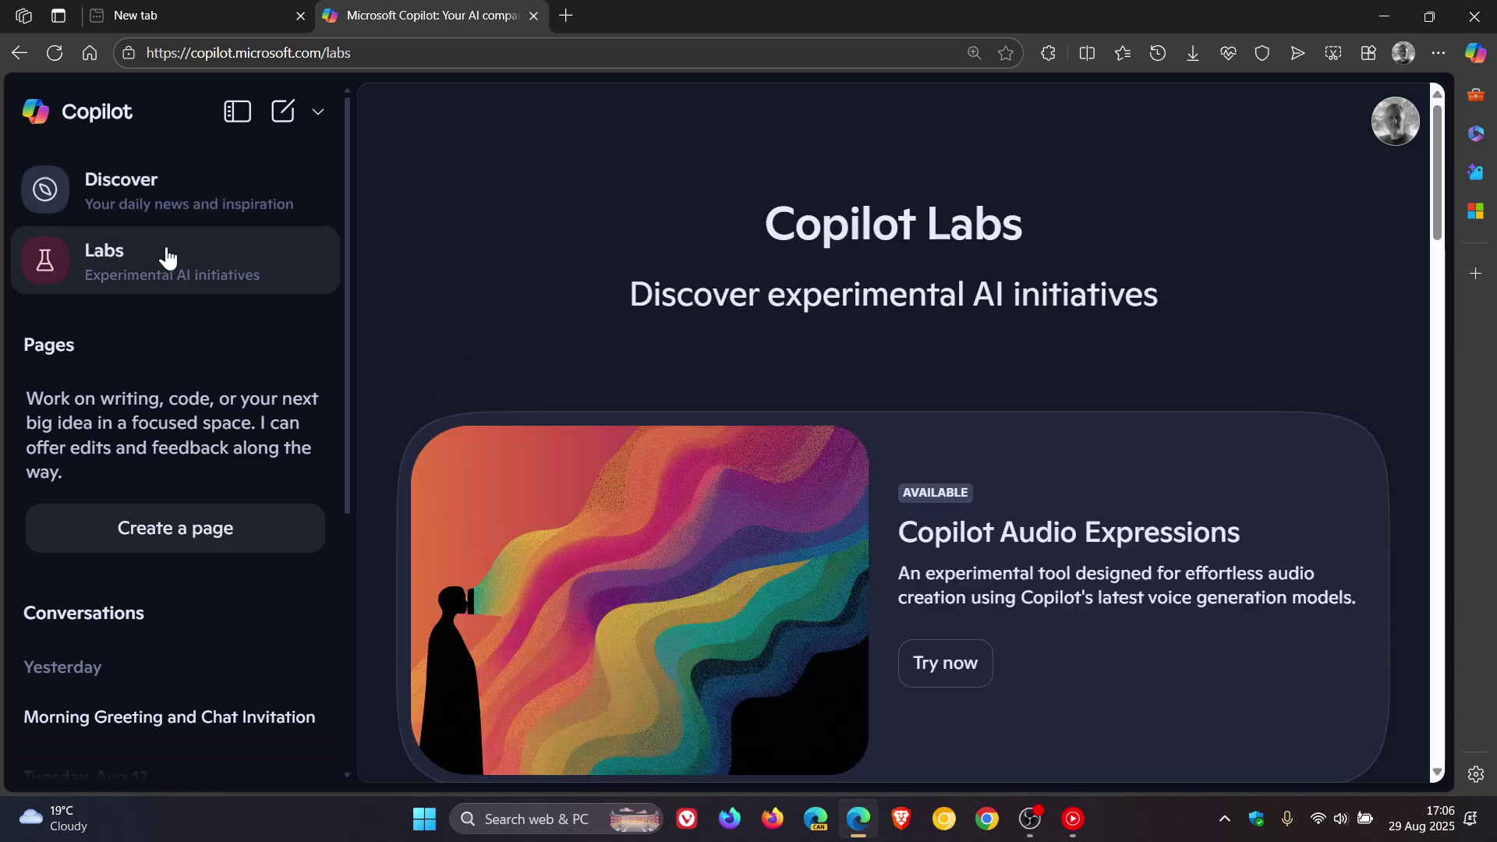
scroll(1180, 421, down, 1)
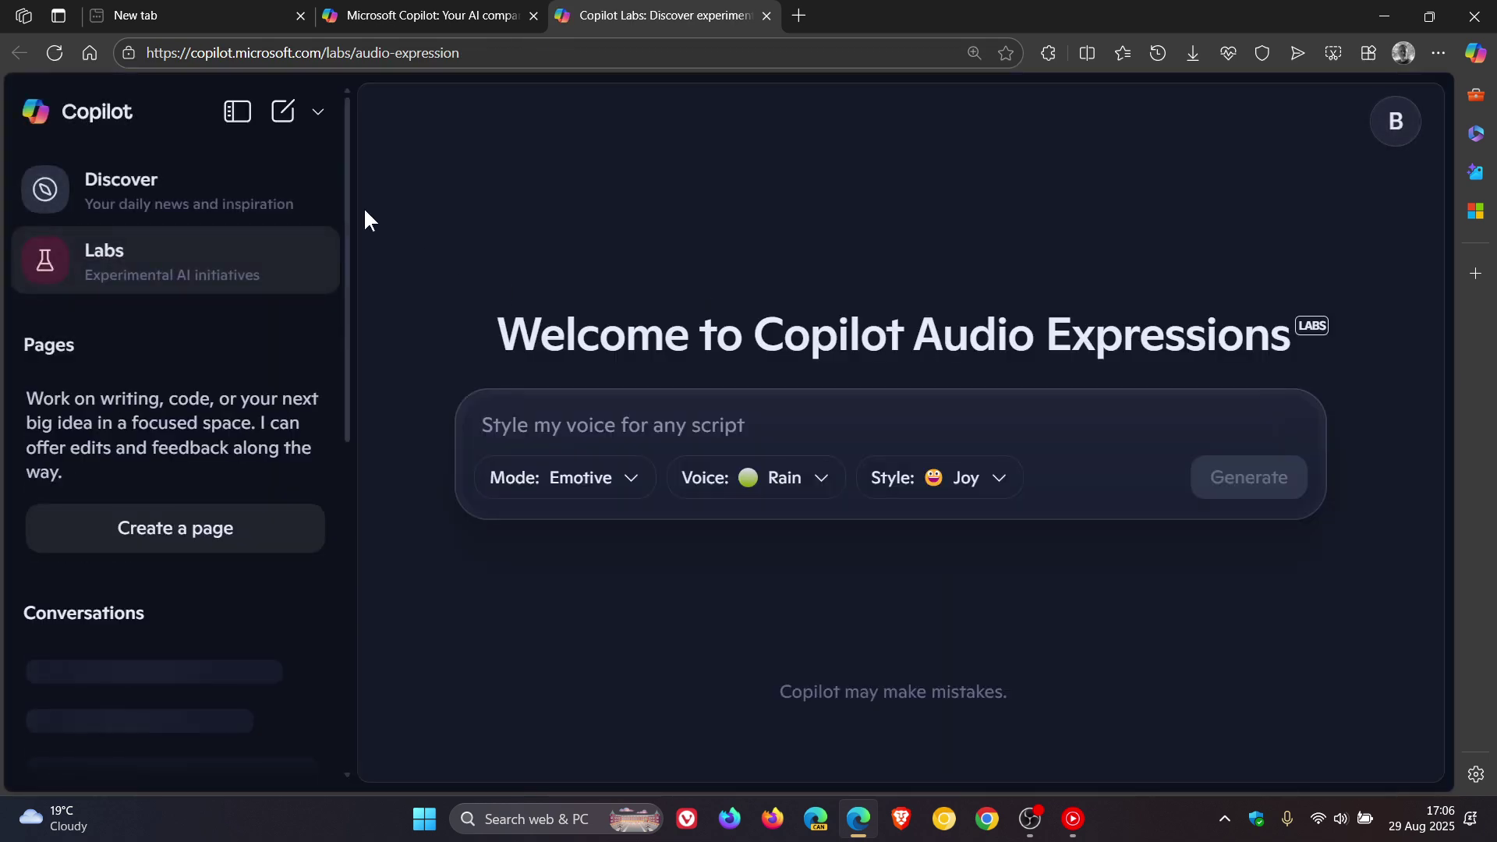
Generate an Emotive clip of 'hi' with the Rain voice in Joy style, then download it.
click(238, 111)
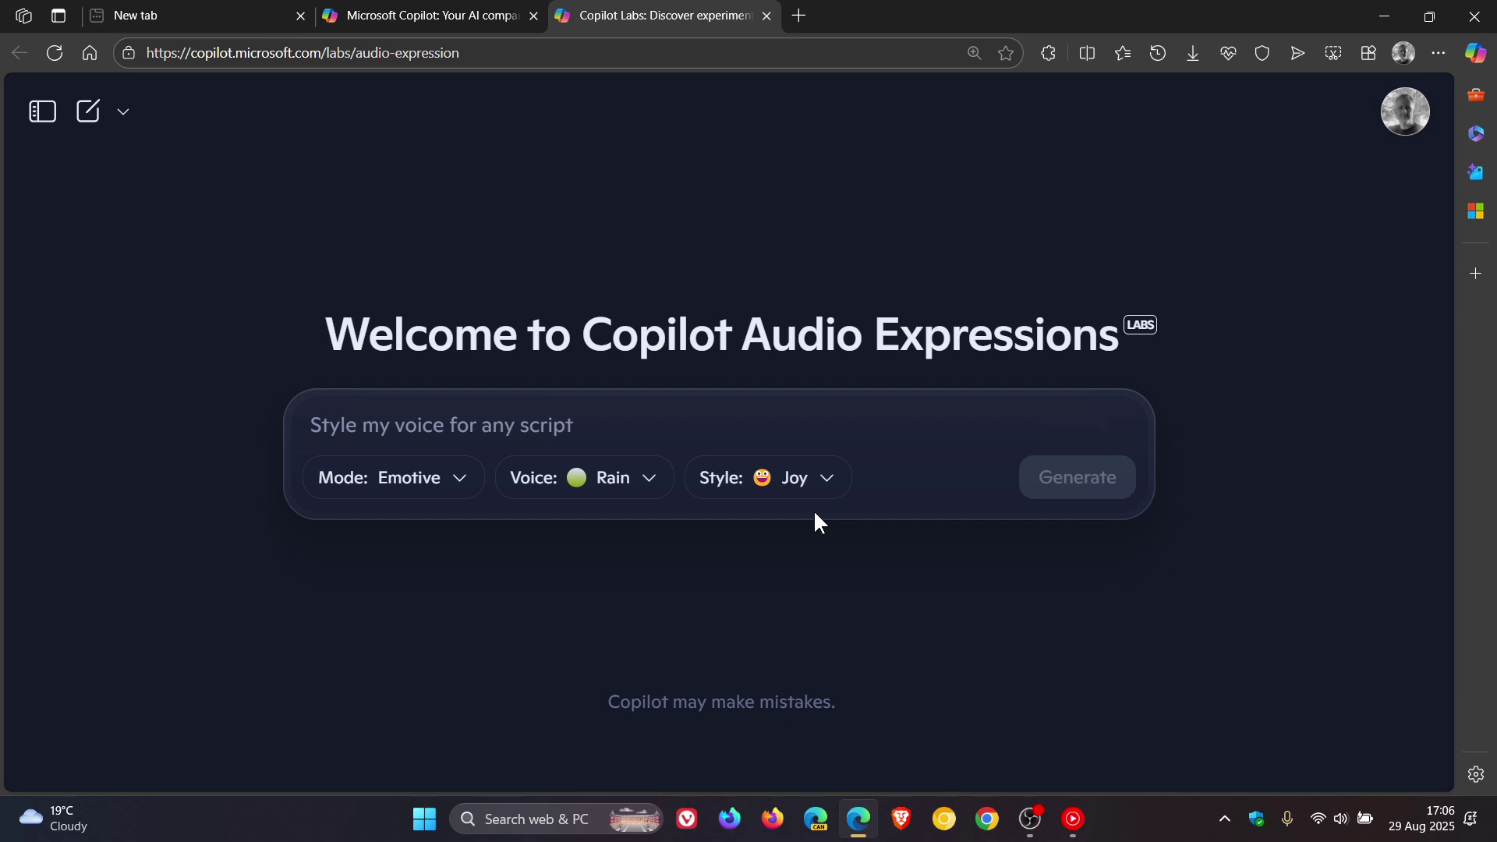
click(459, 425)
text(hi)
key(Return)
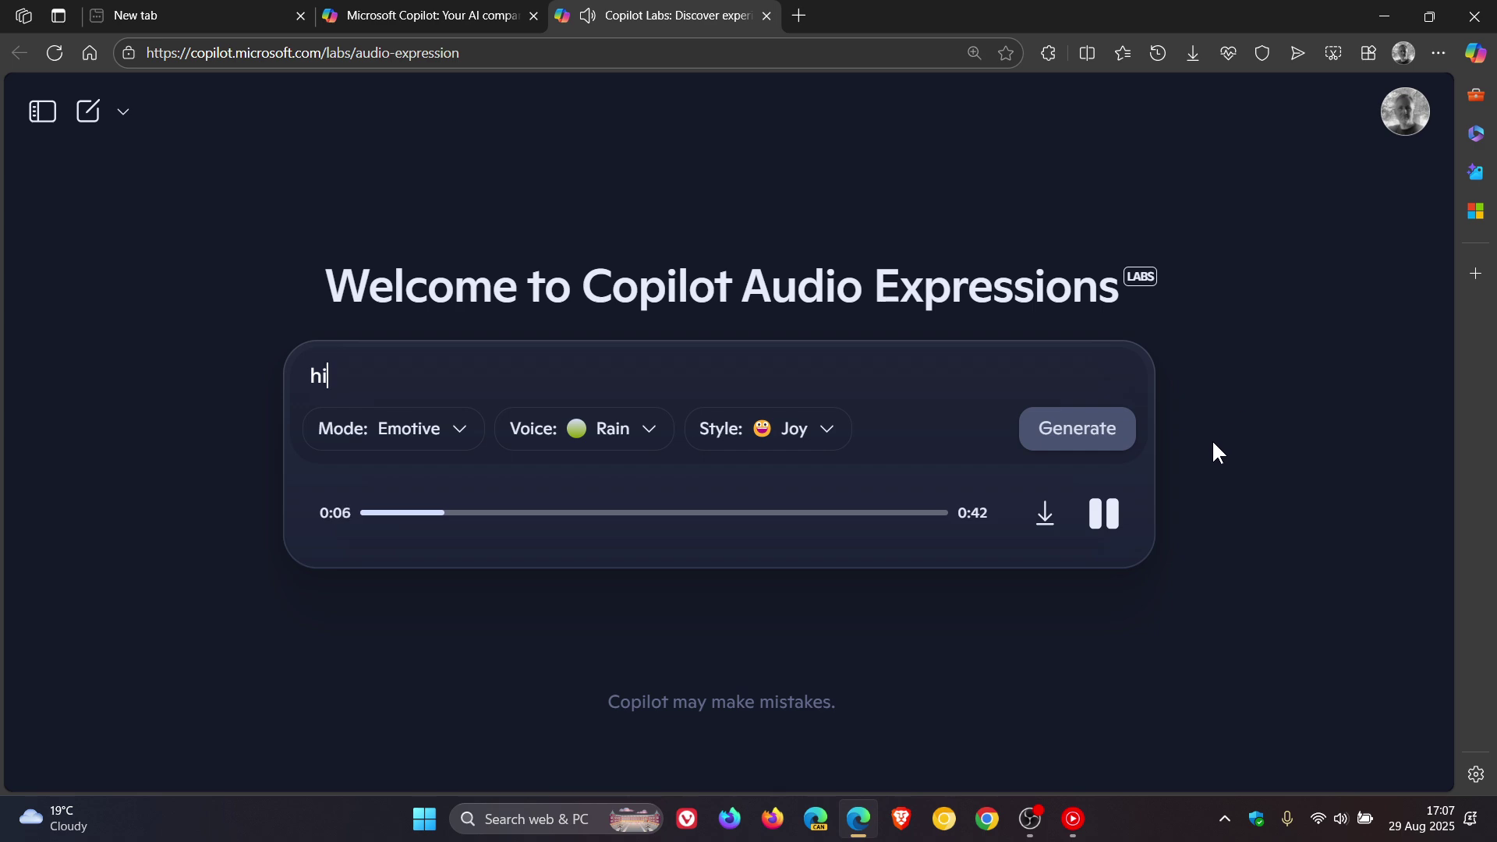
click(1107, 515)
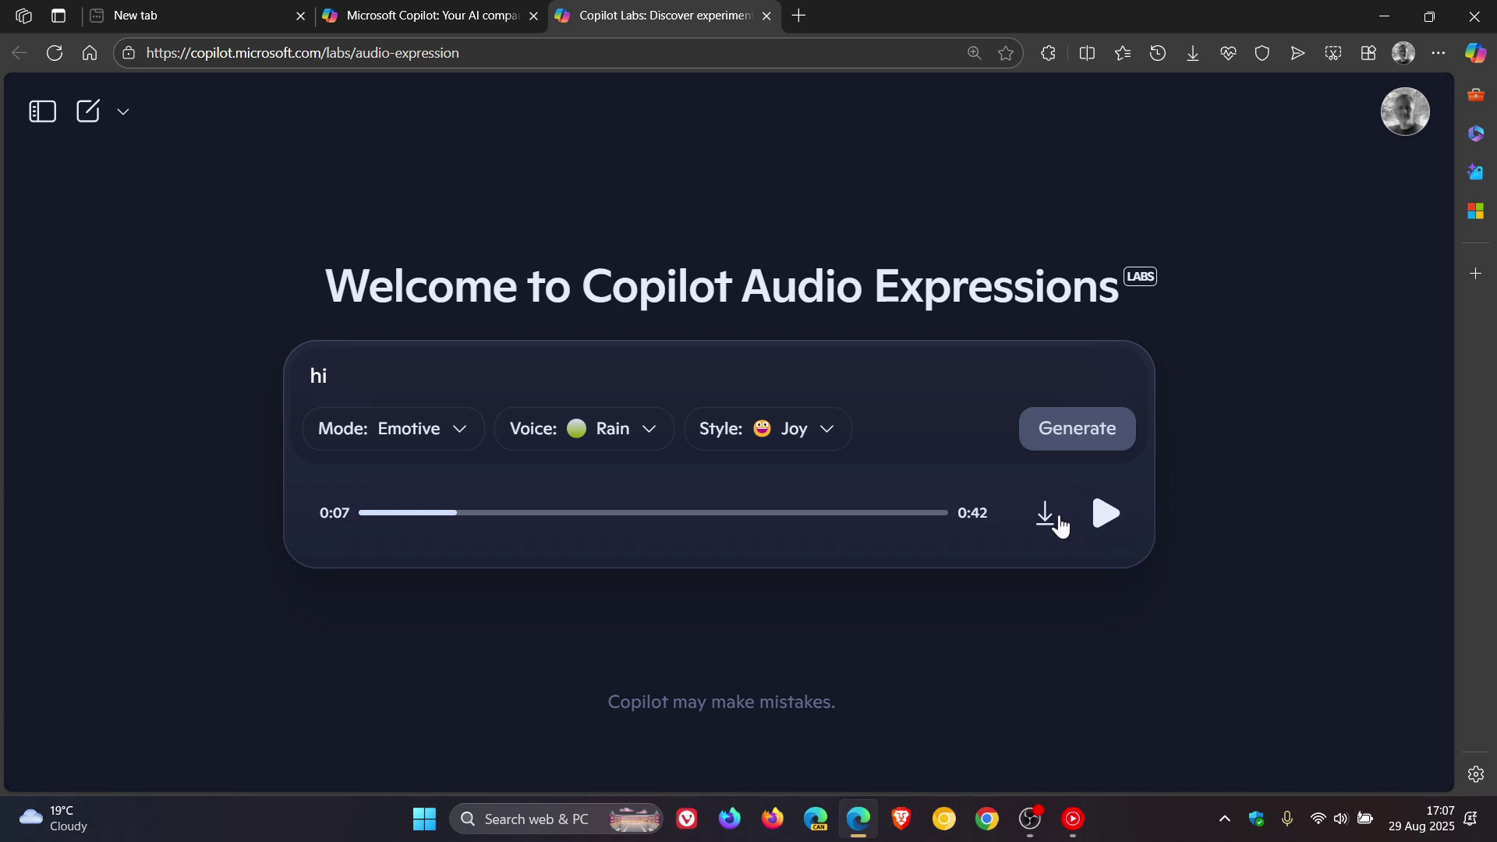
click(1049, 522)
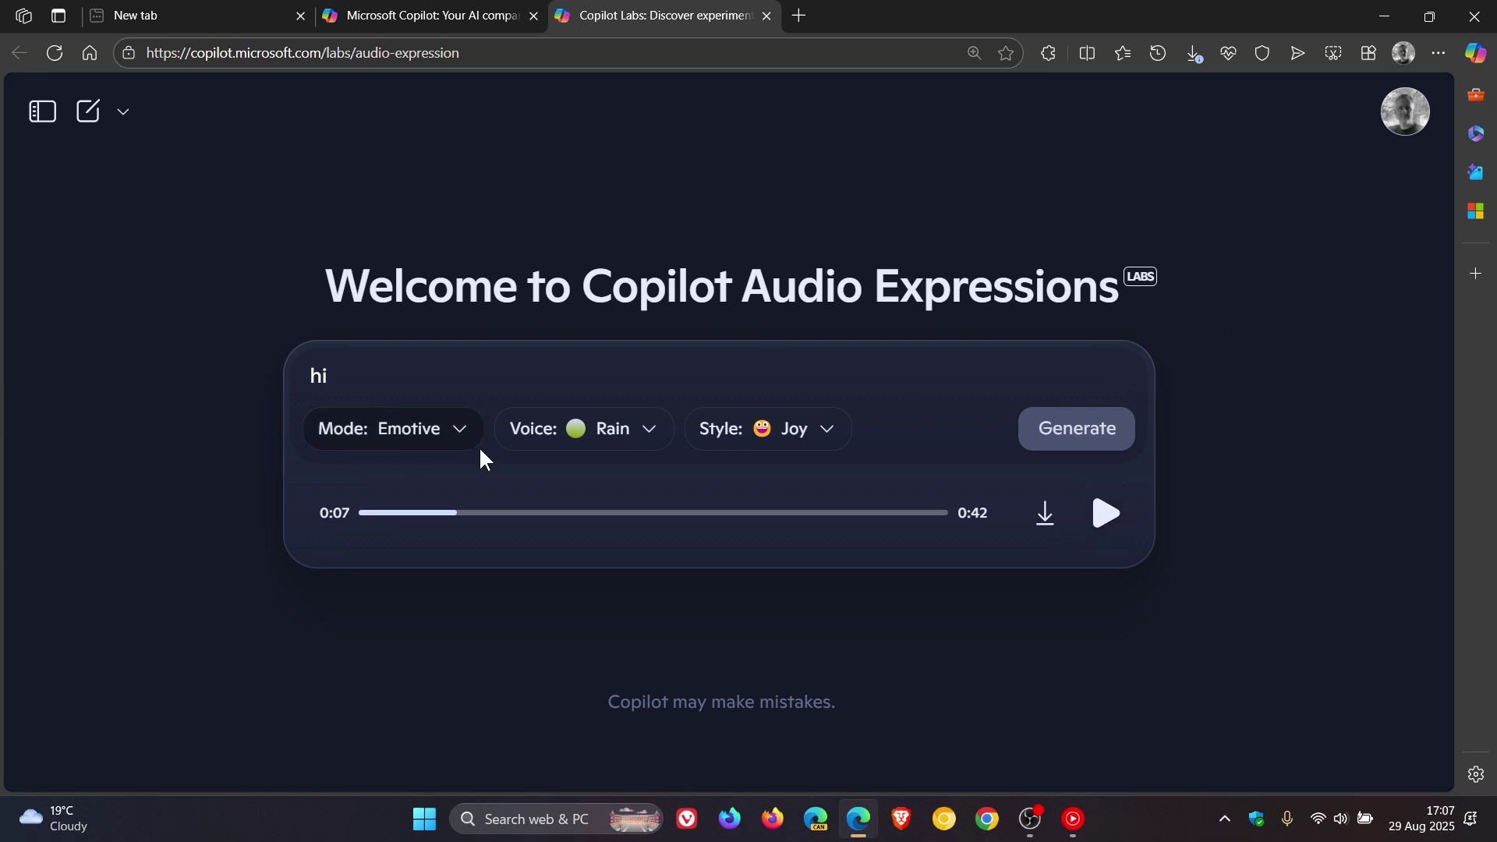
Change the voice to Acacia.
click(646, 431)
scroll(705, 511, down, 5)
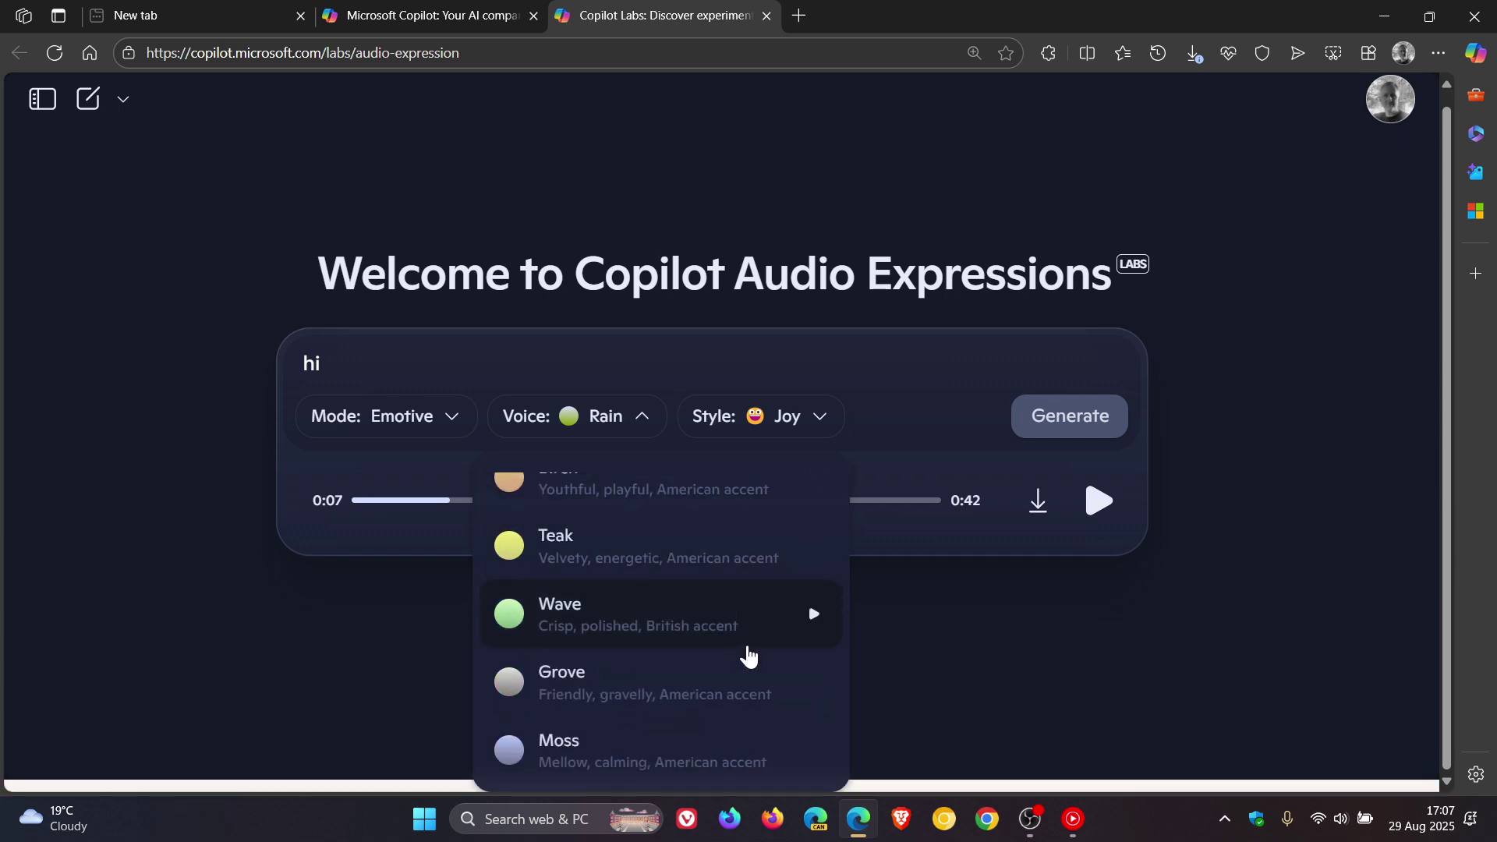
scroll(749, 657, up, 5)
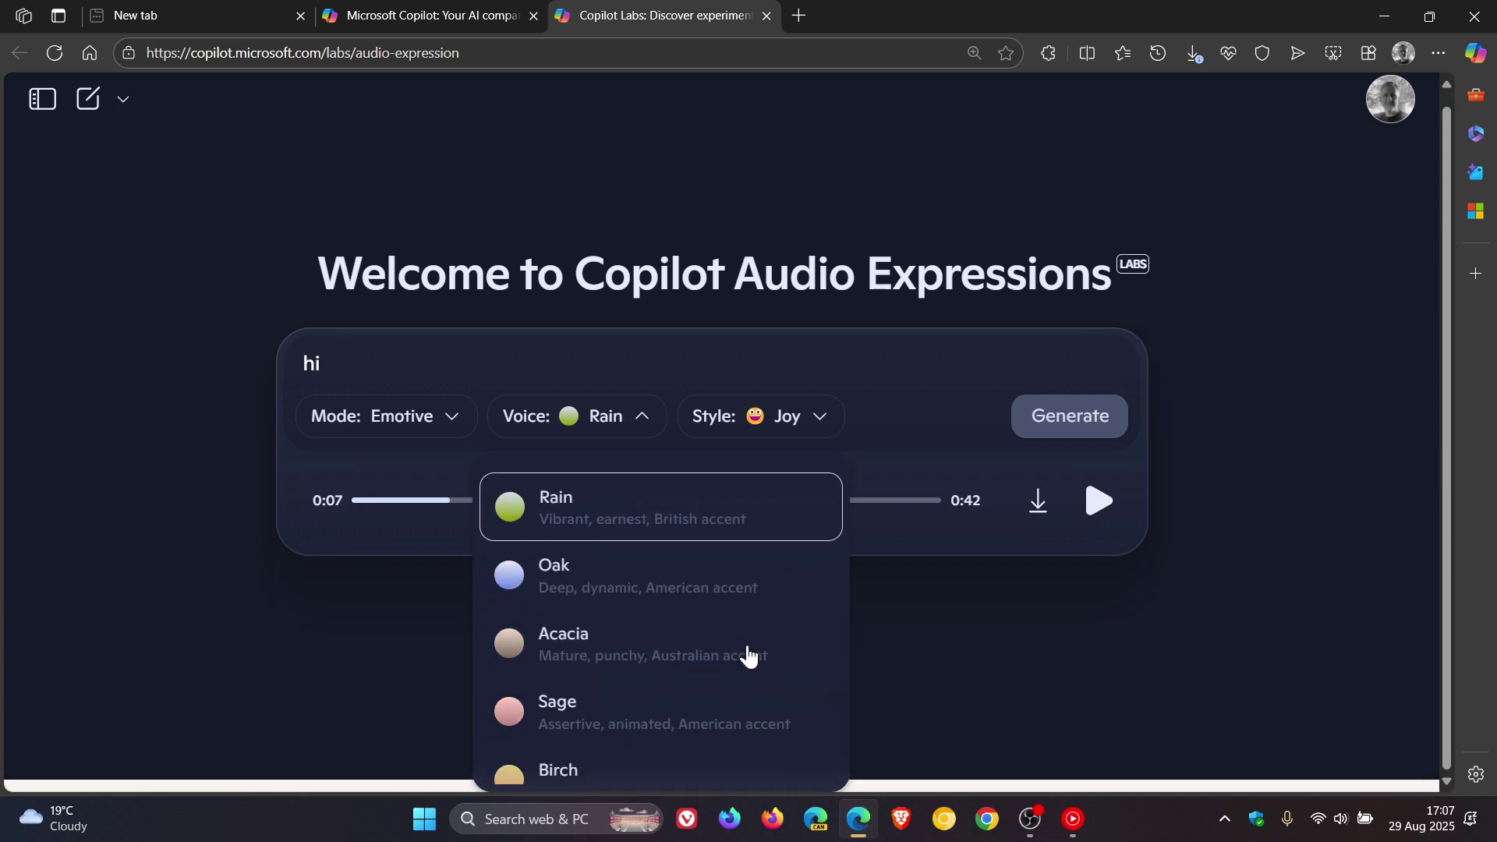
click(675, 649)
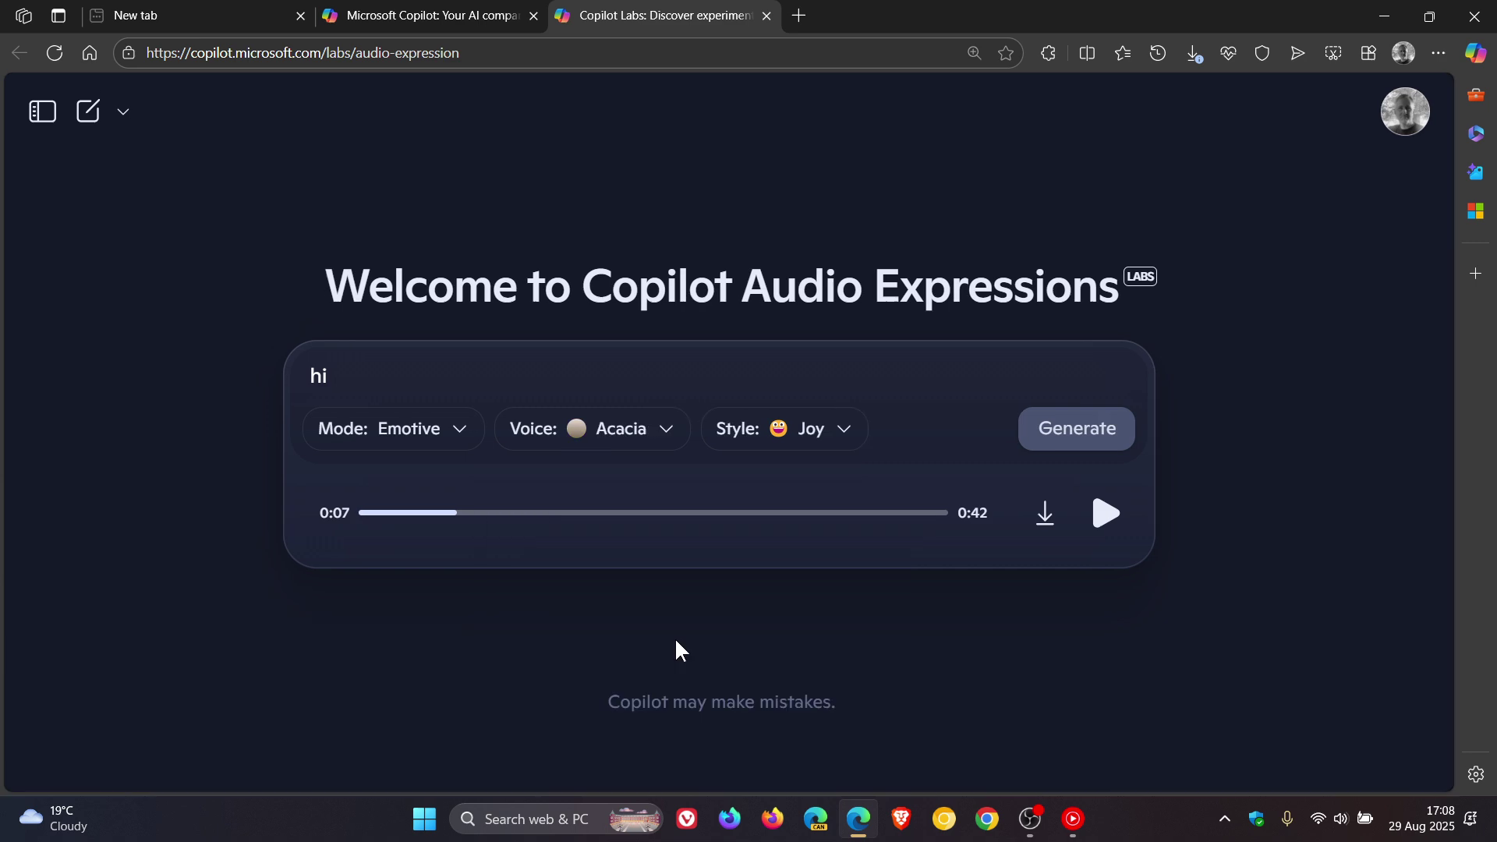
Set the style to Reflection and generate a new 'hi' clip, then pause playback.
click(836, 431)
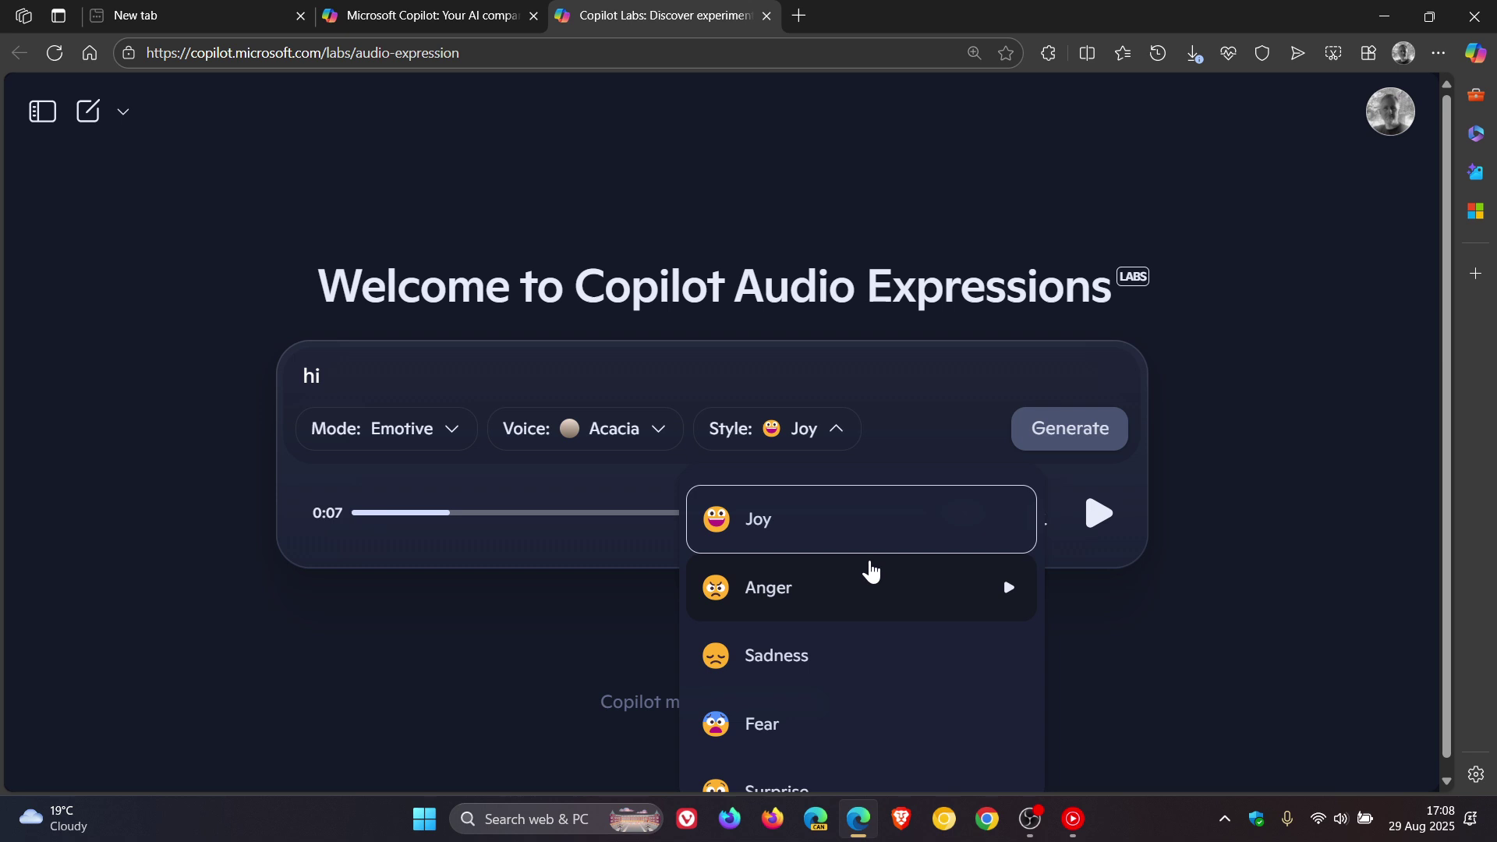
click(876, 354)
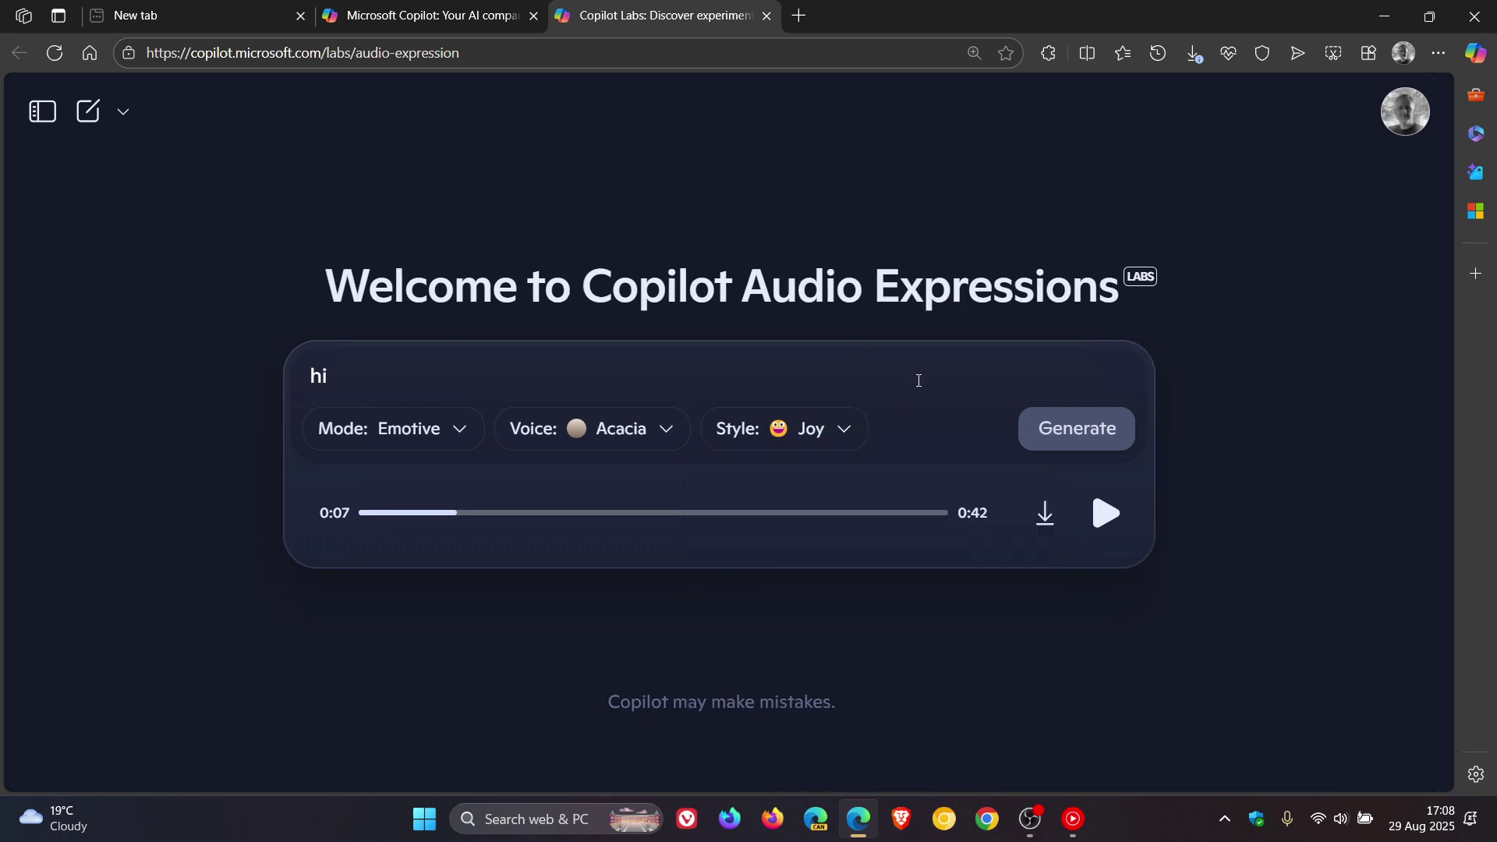
click(843, 431)
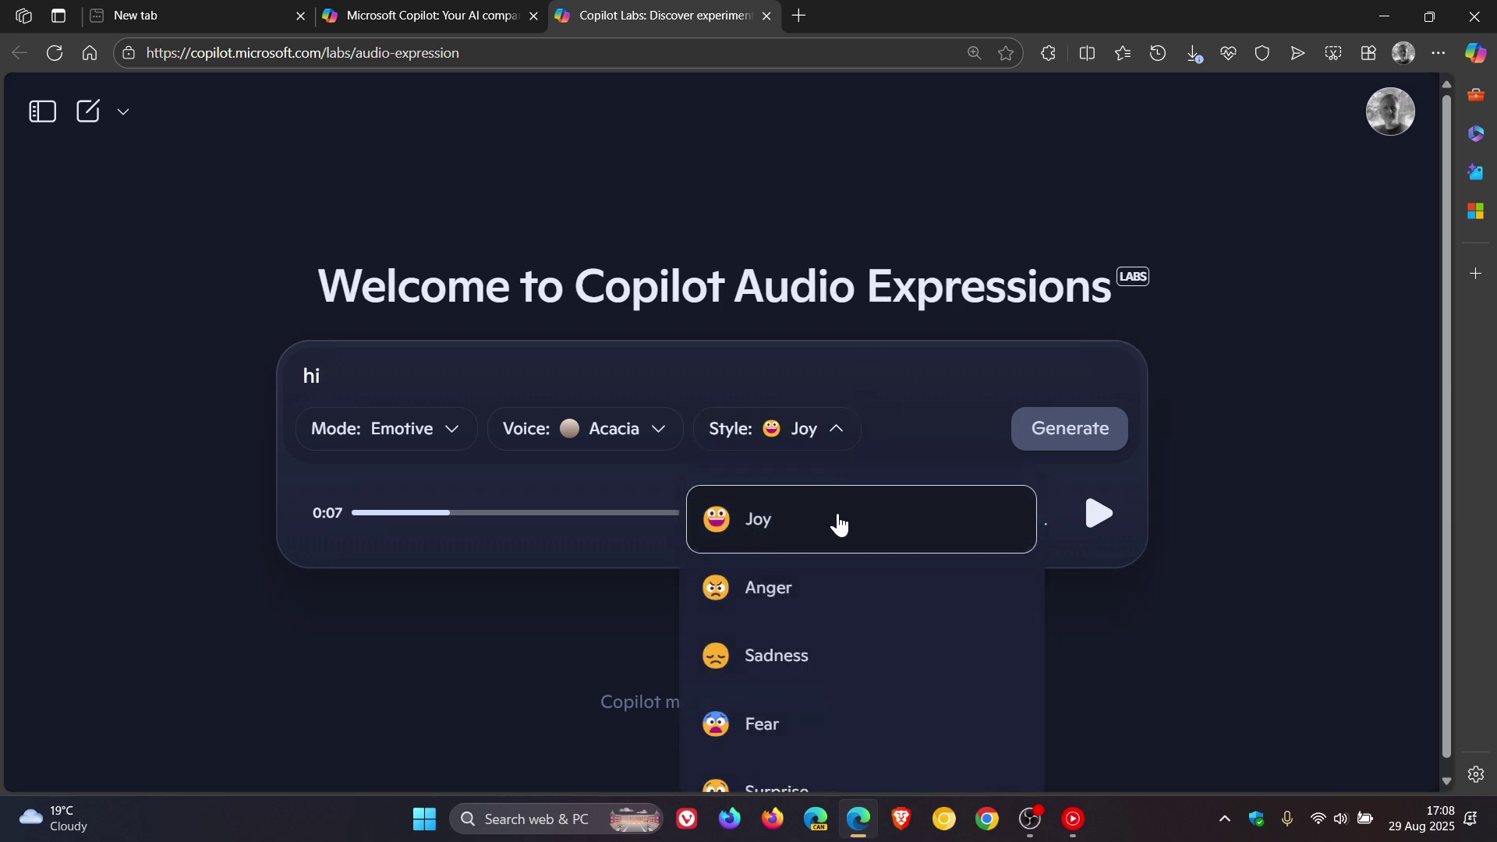
scroll(843, 534, down, 5)
scroll(844, 535, down, 15)
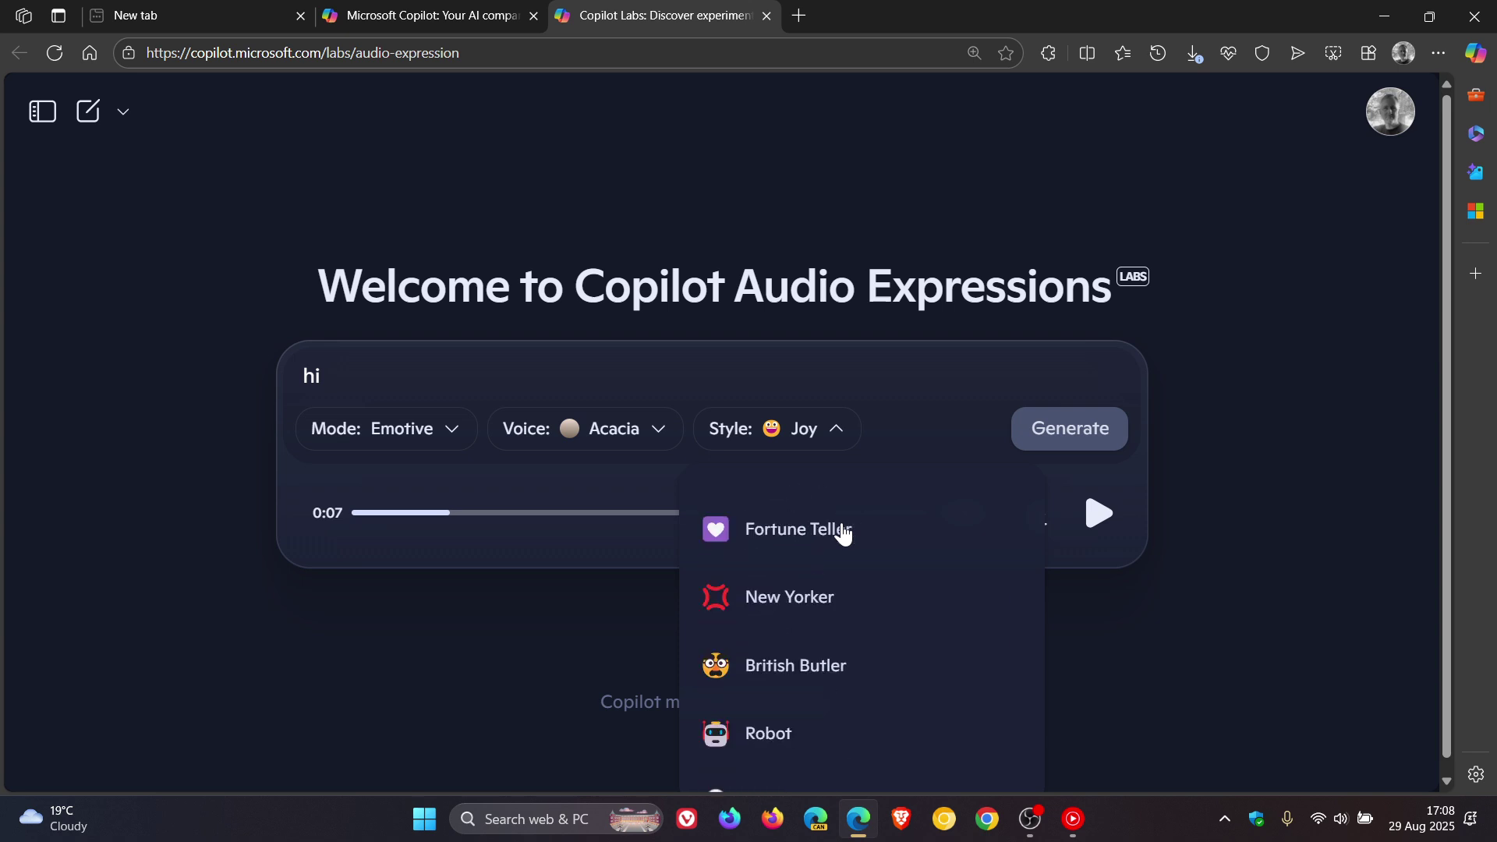
scroll(843, 535, up, 3)
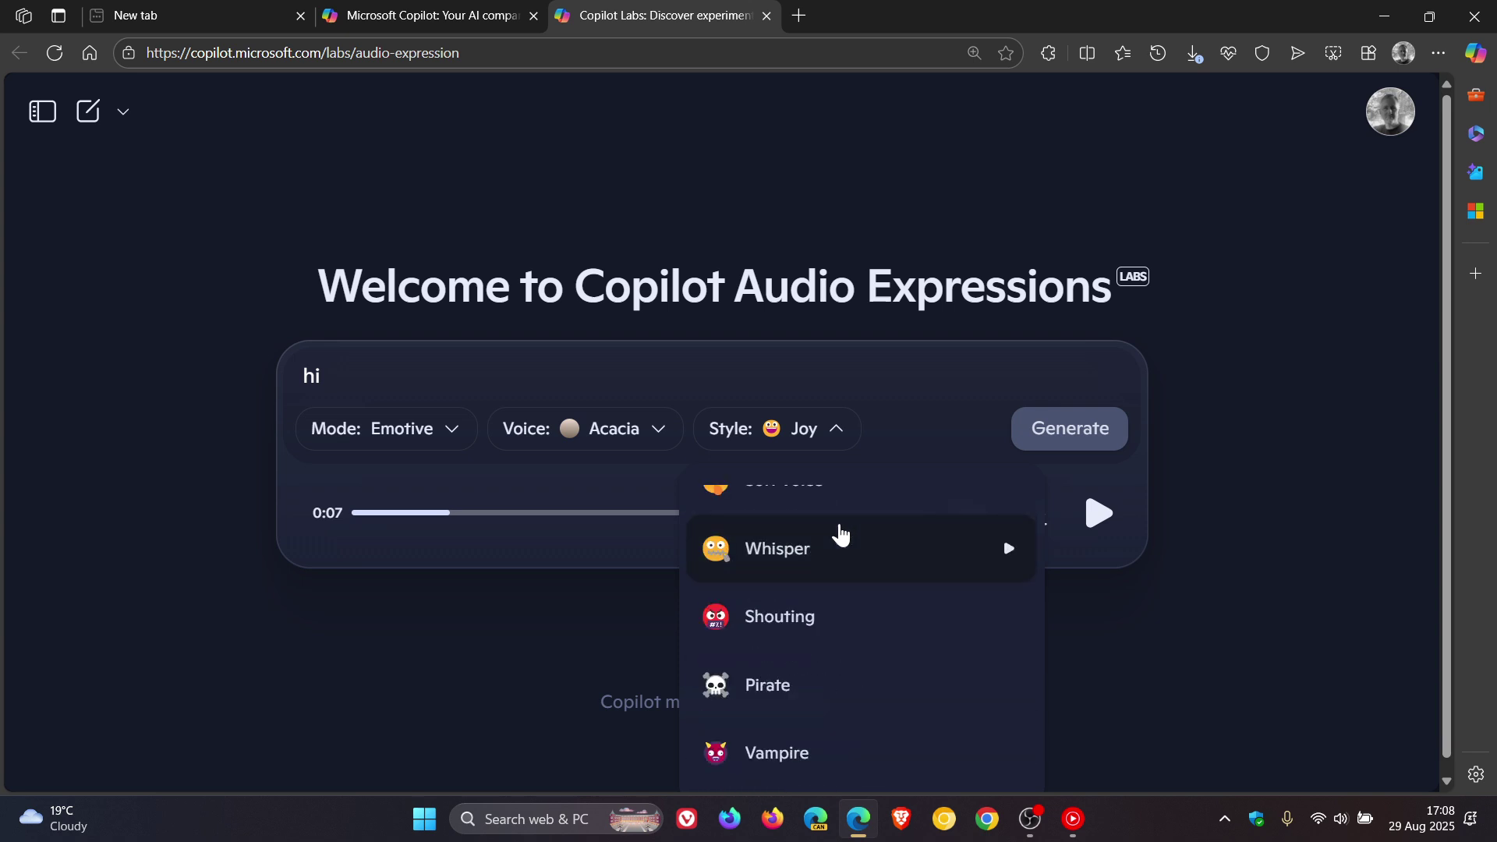
scroll(841, 535, up, 3)
scroll(840, 535, up, 3)
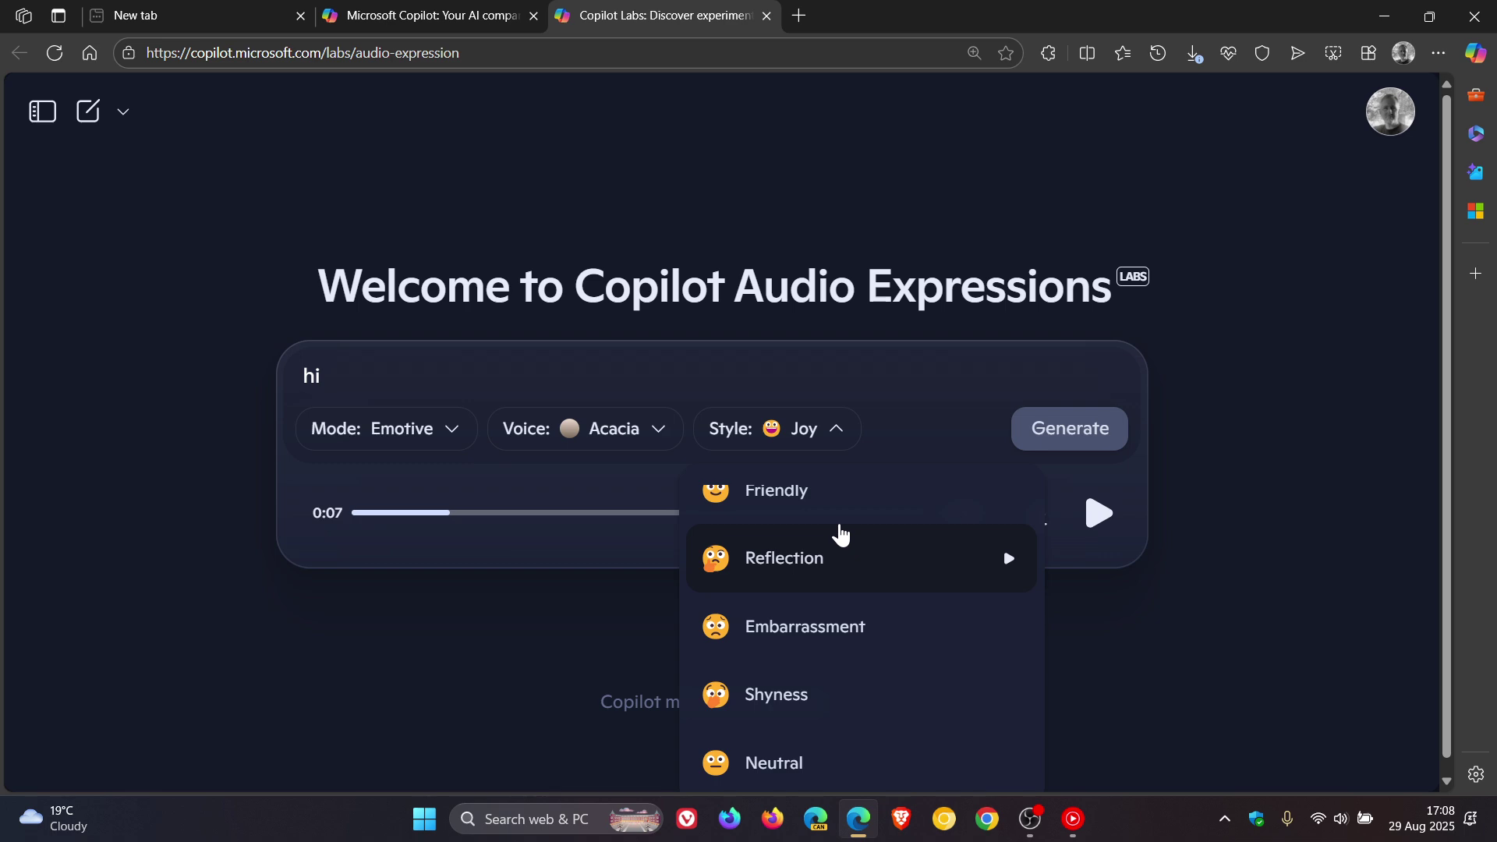
click(810, 569)
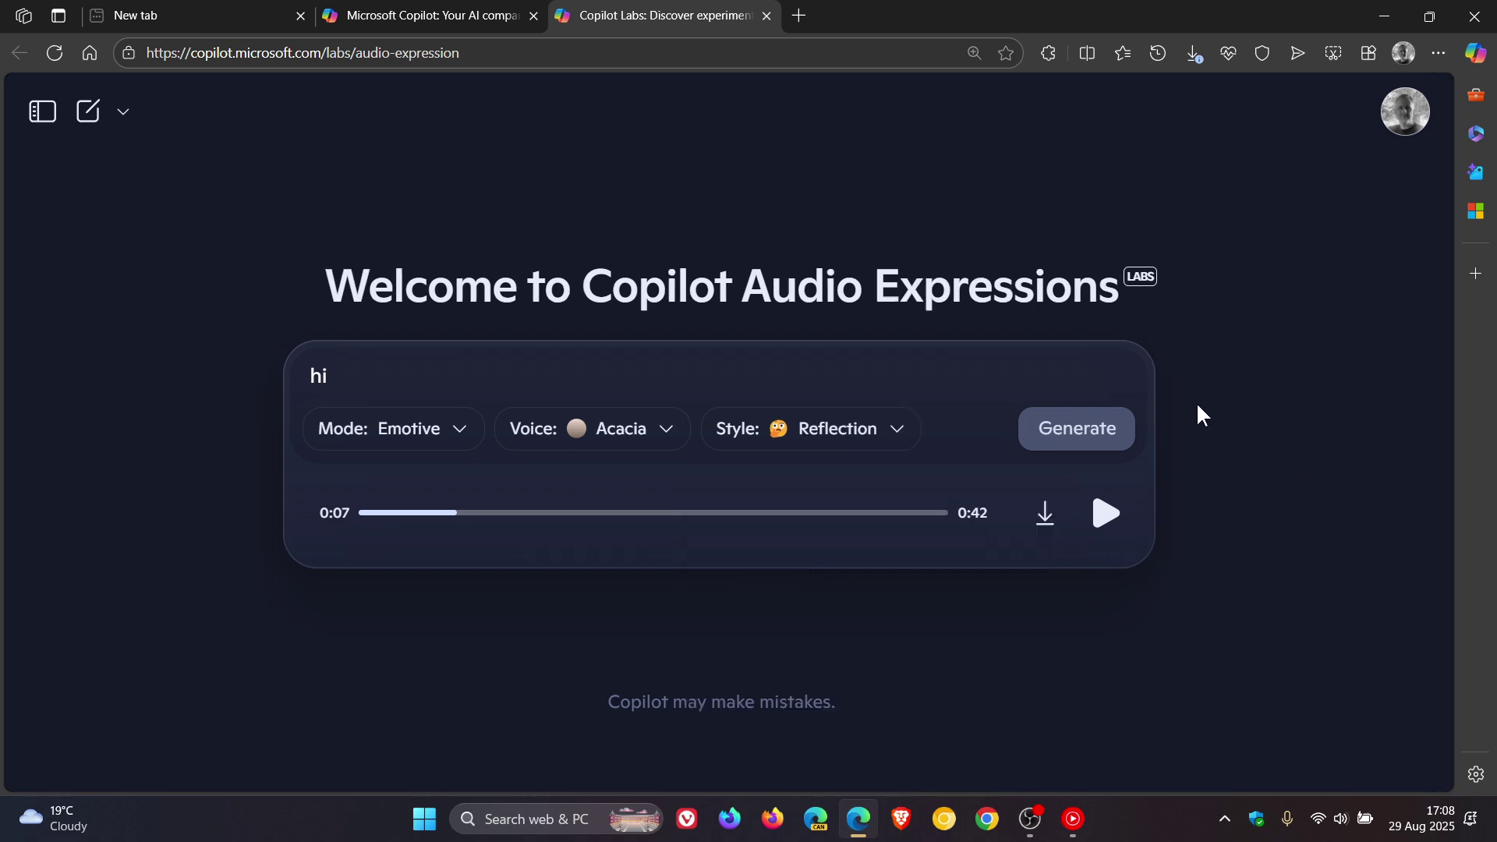
click(1091, 430)
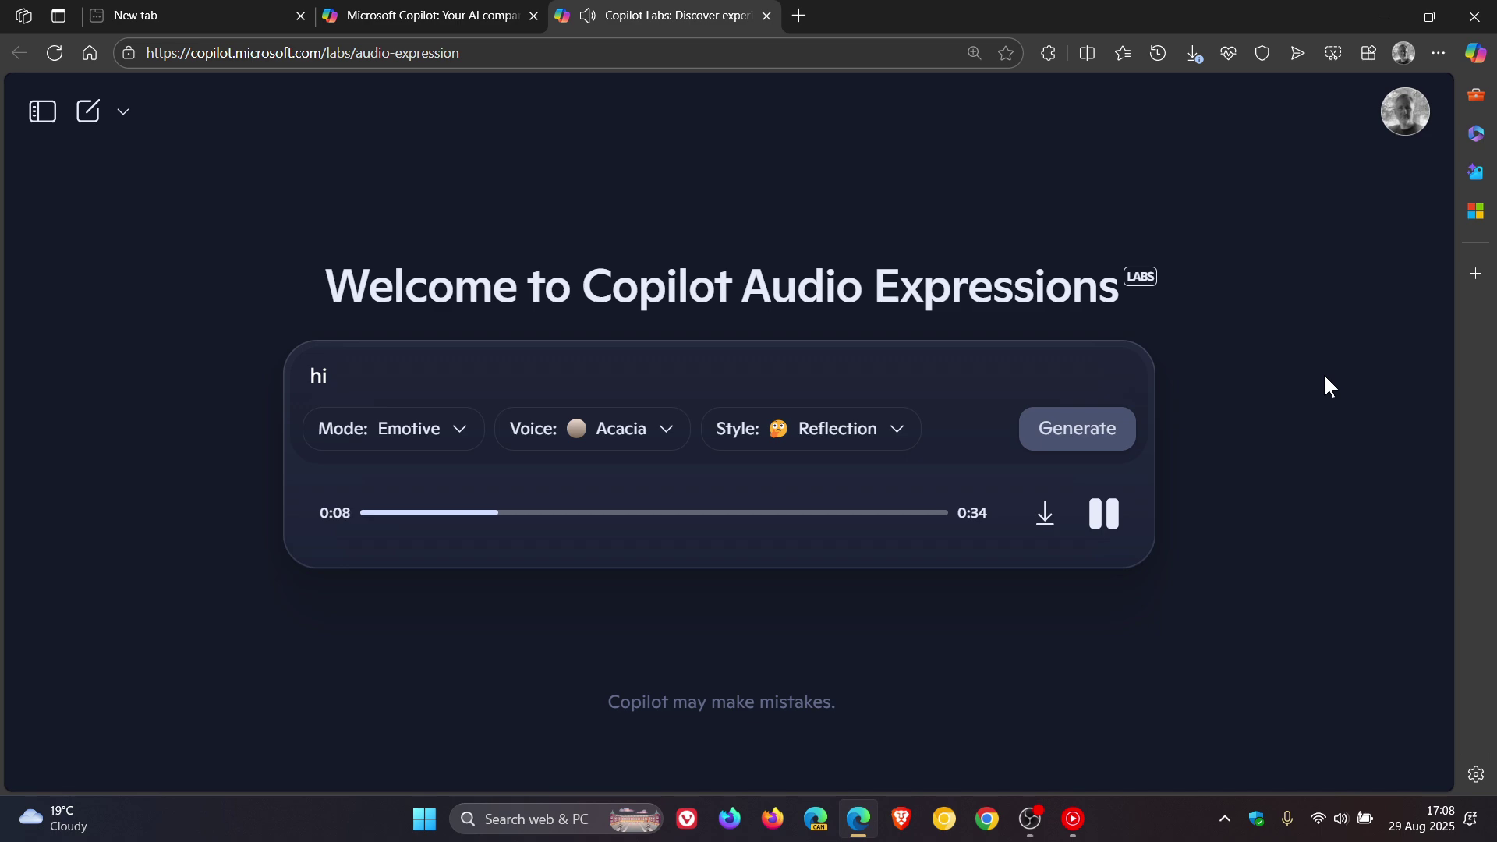
click(1104, 515)
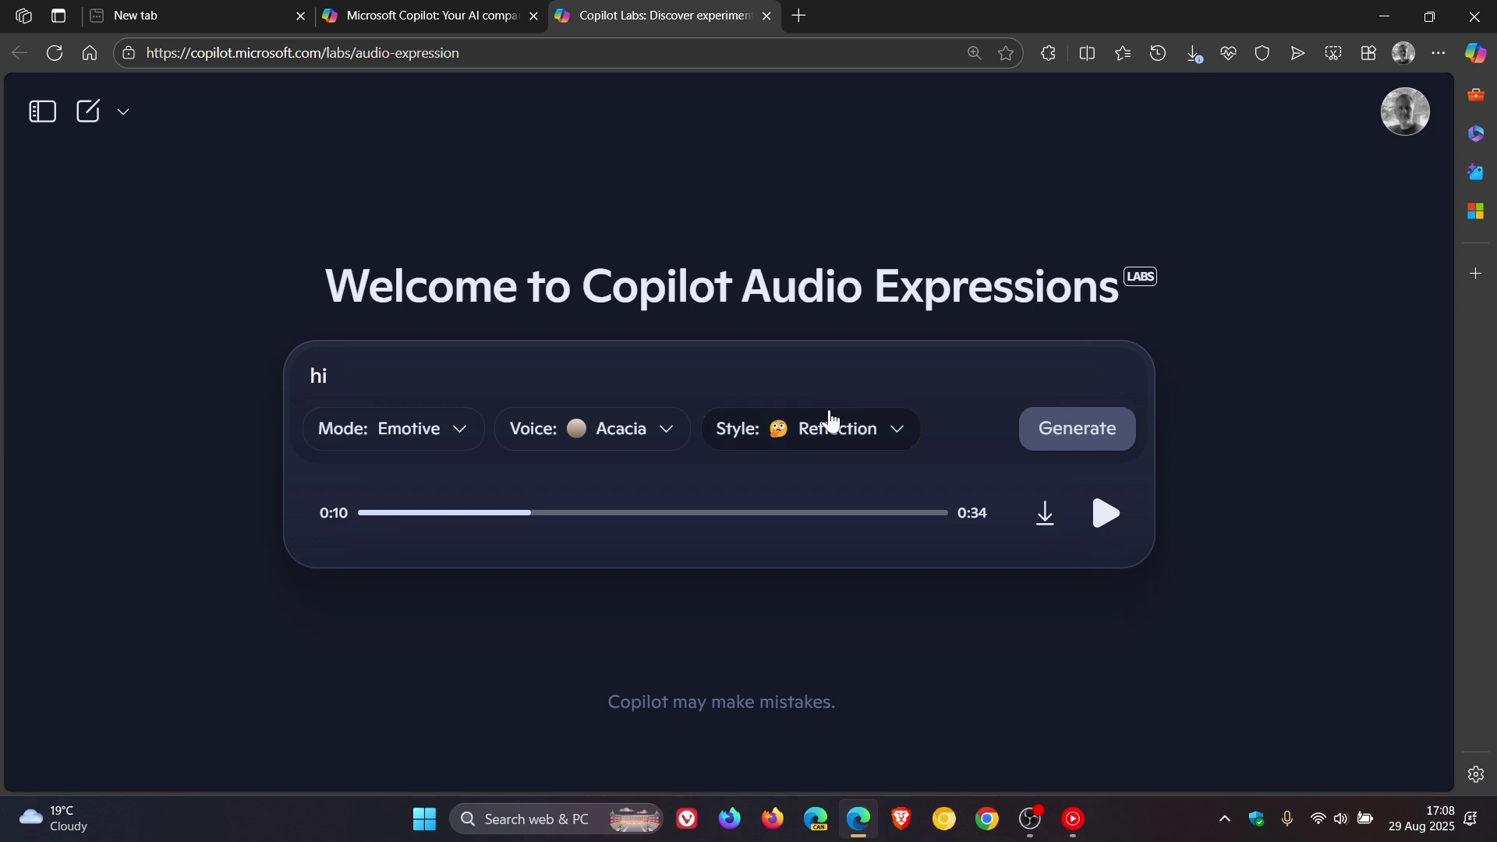
Switch to Story mode and generate a story clip from the prompt 'hi', then pause it.
click(448, 428)
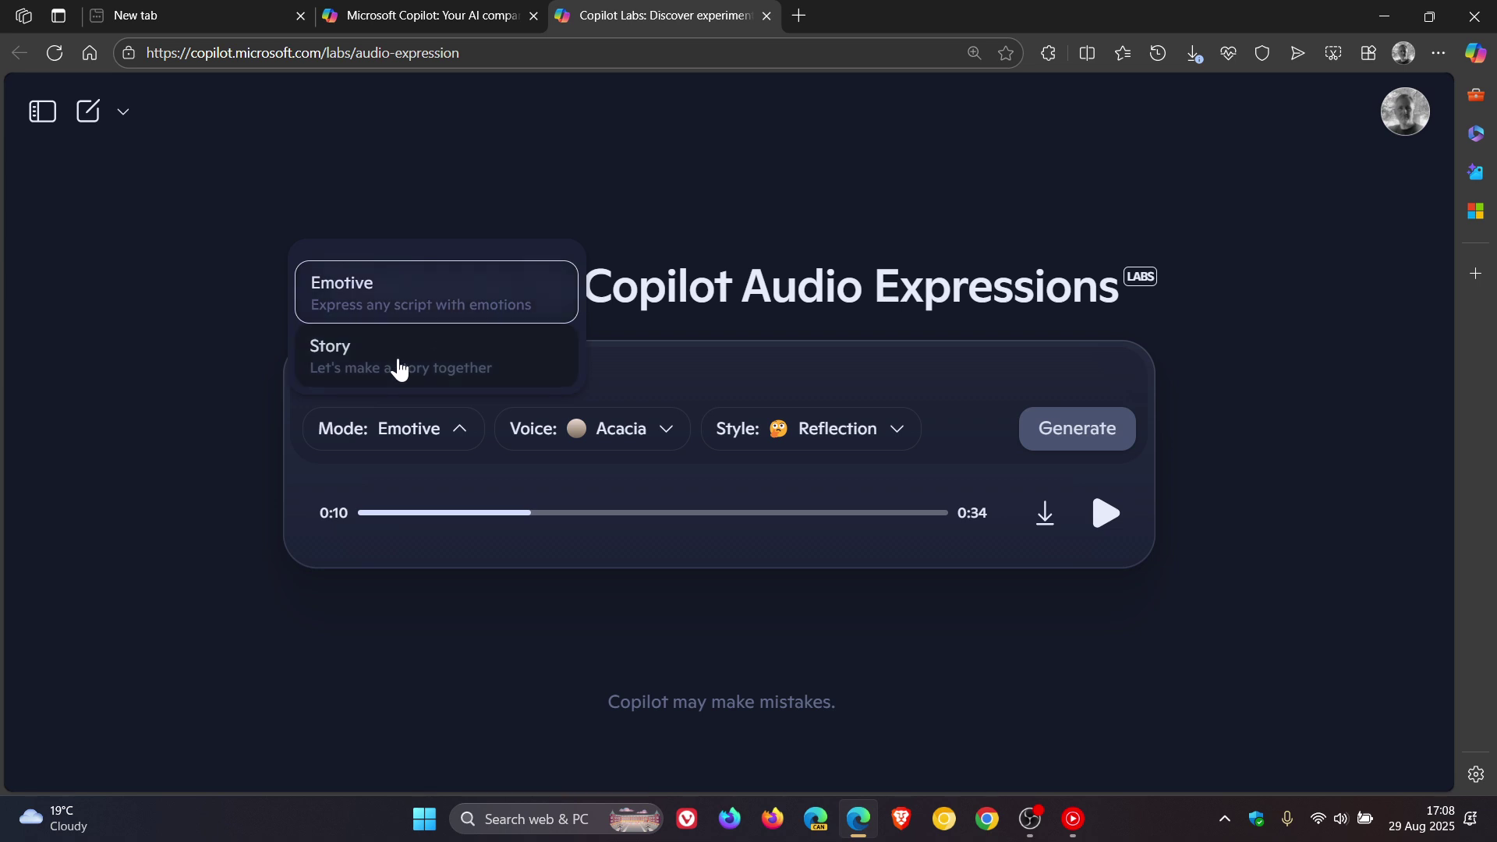
click(454, 369)
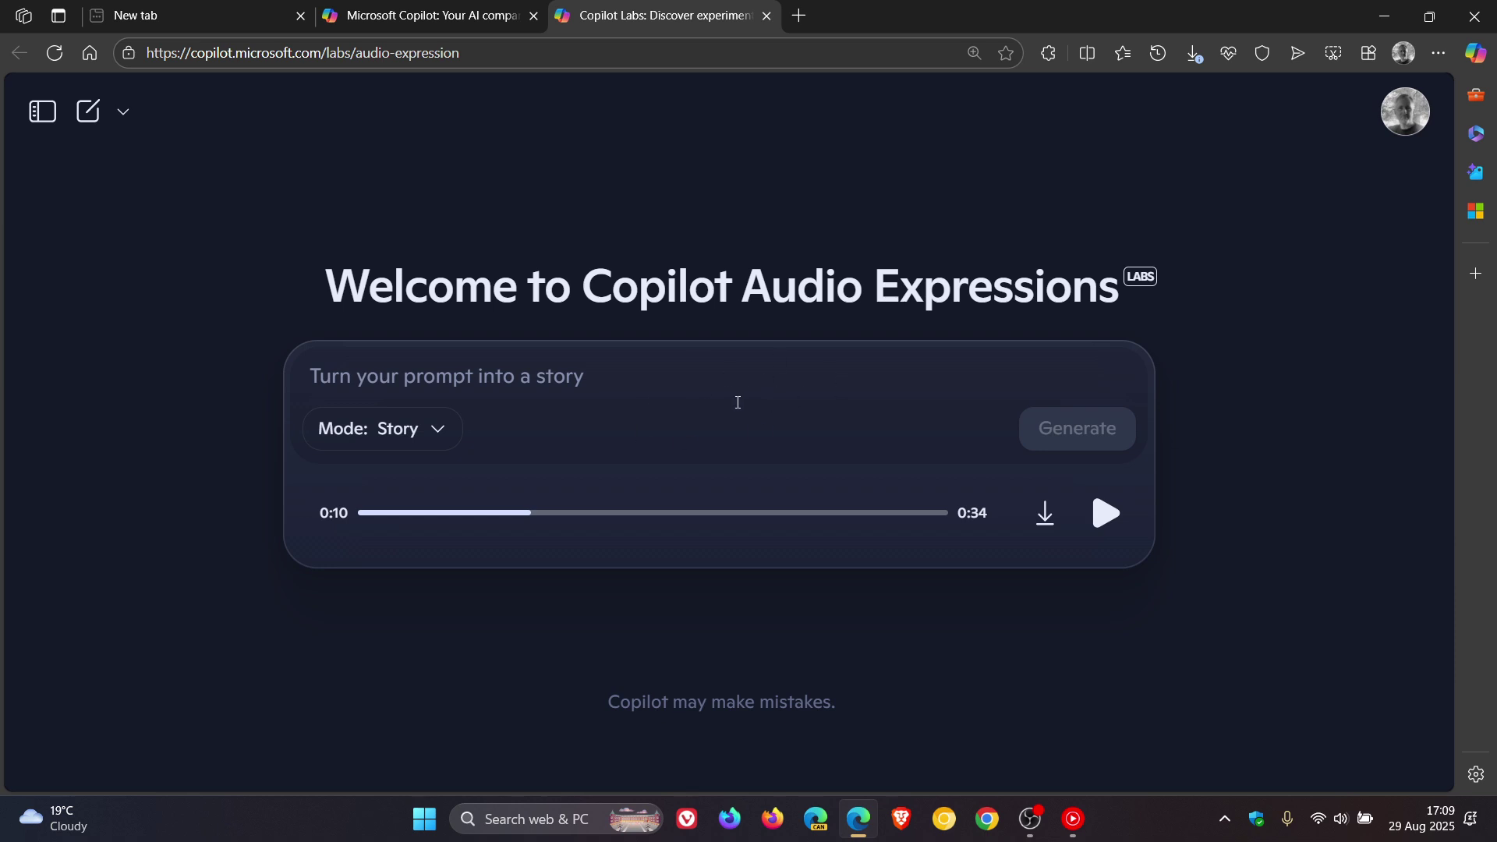
text(hi)
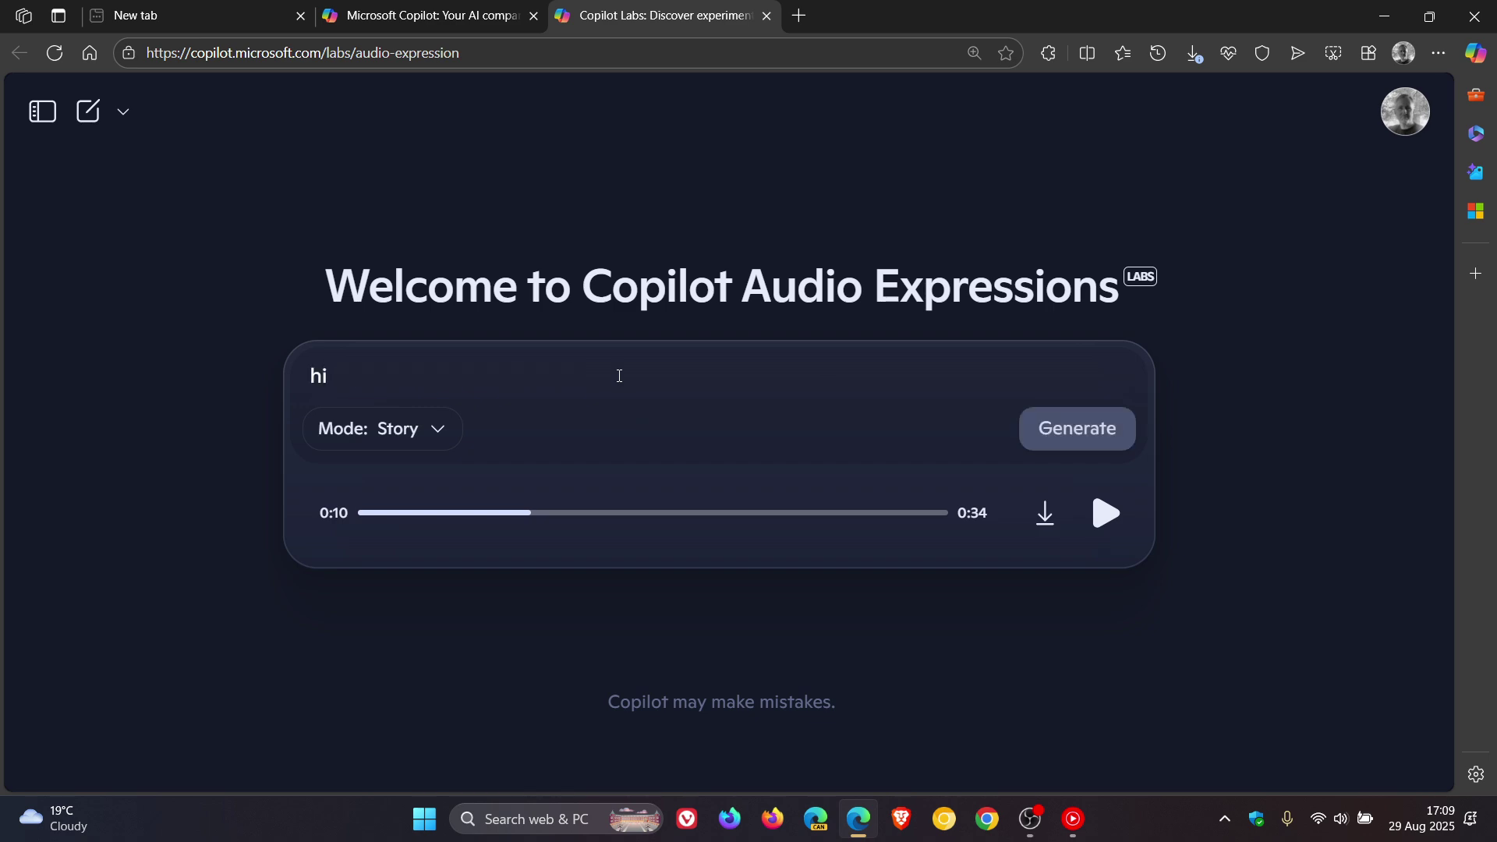
key(Return)
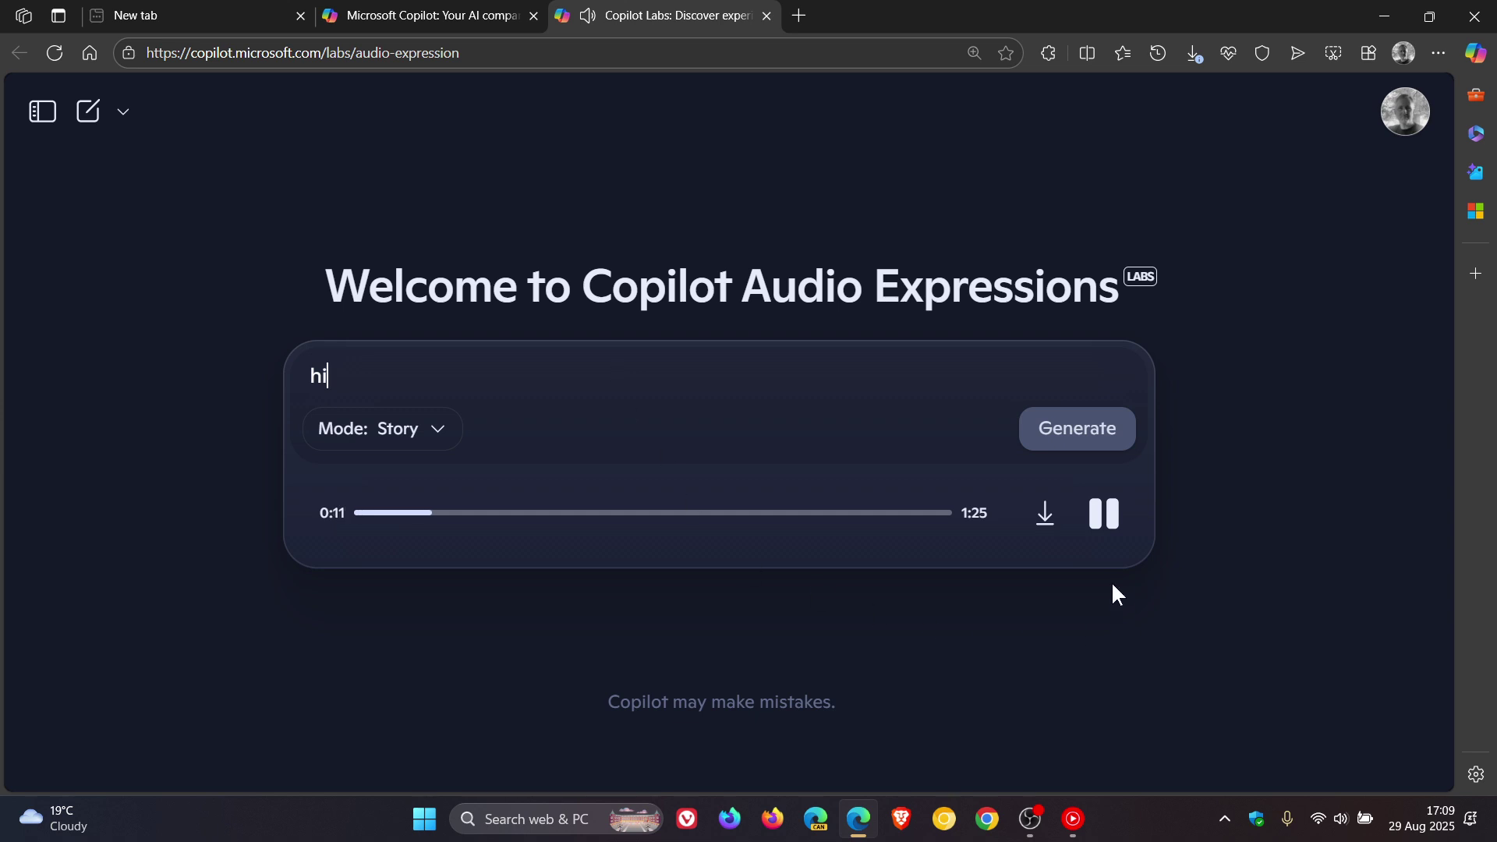
click(1104, 513)
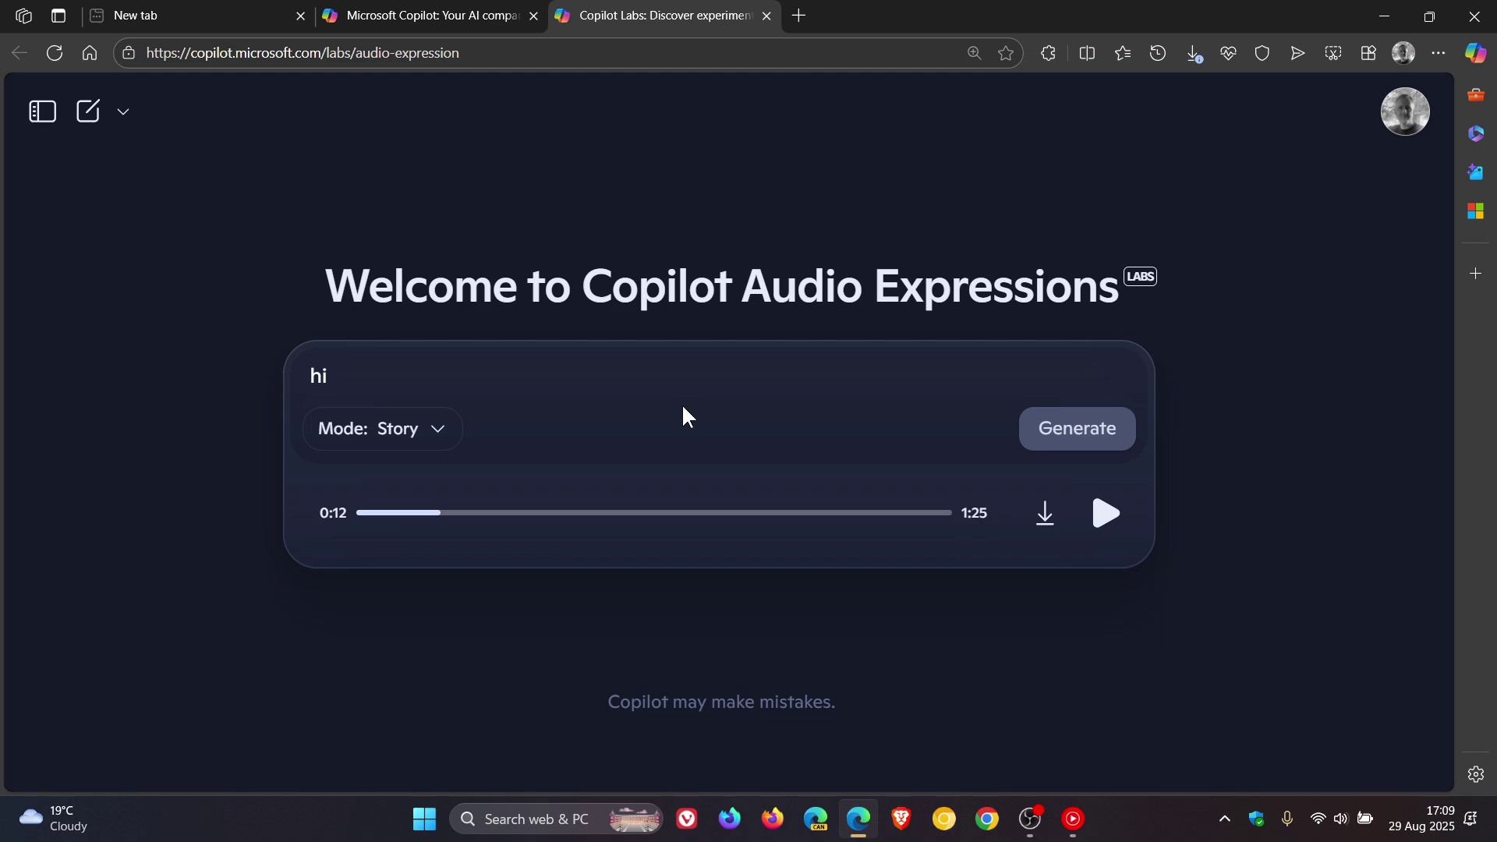
Return to a fresh new-chat page in Copilot and collapse the side panel.
click(40, 110)
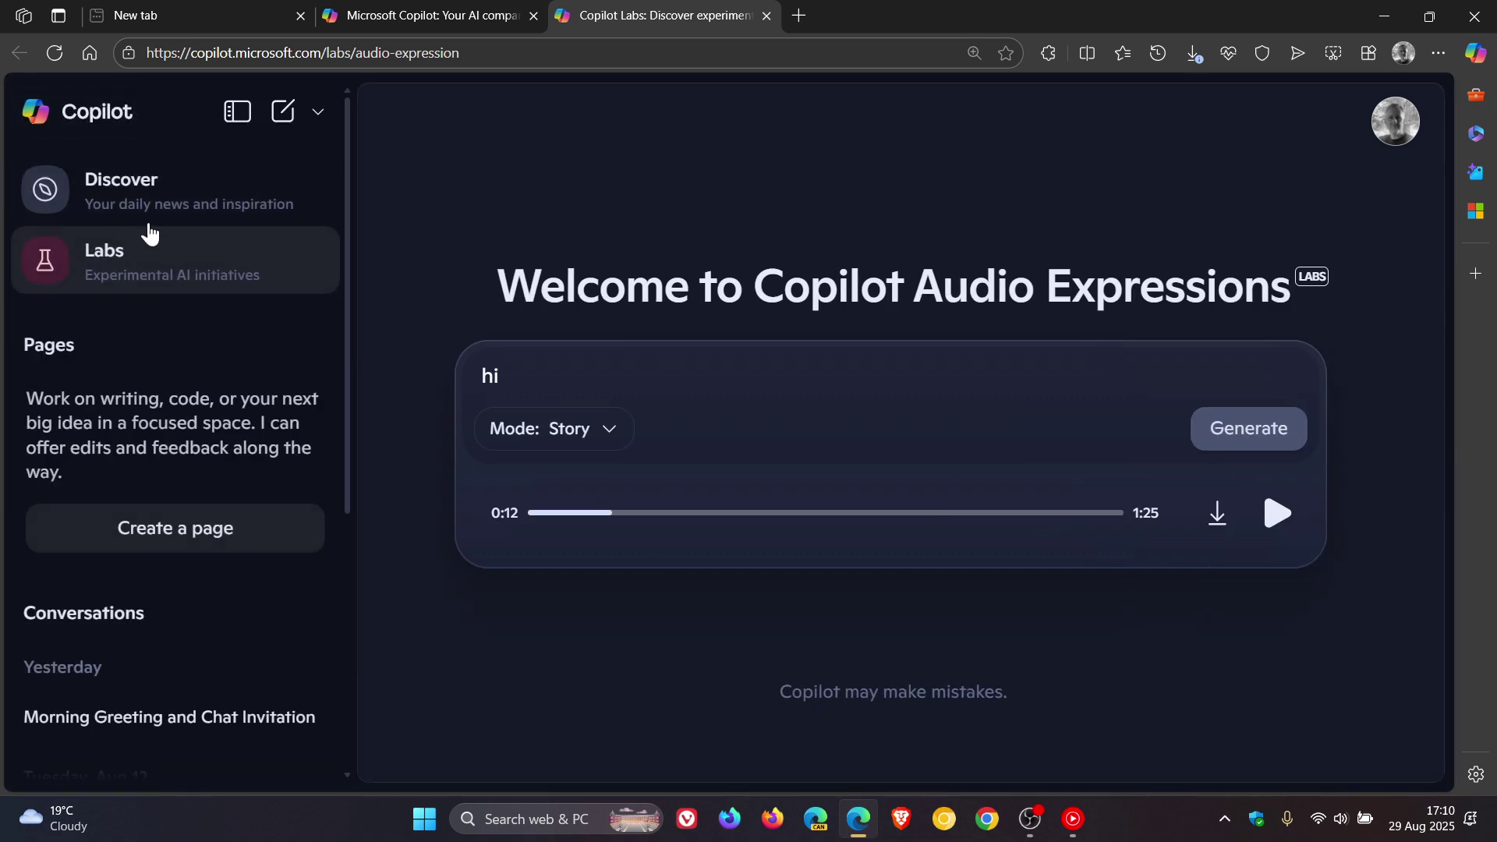
click(102, 118)
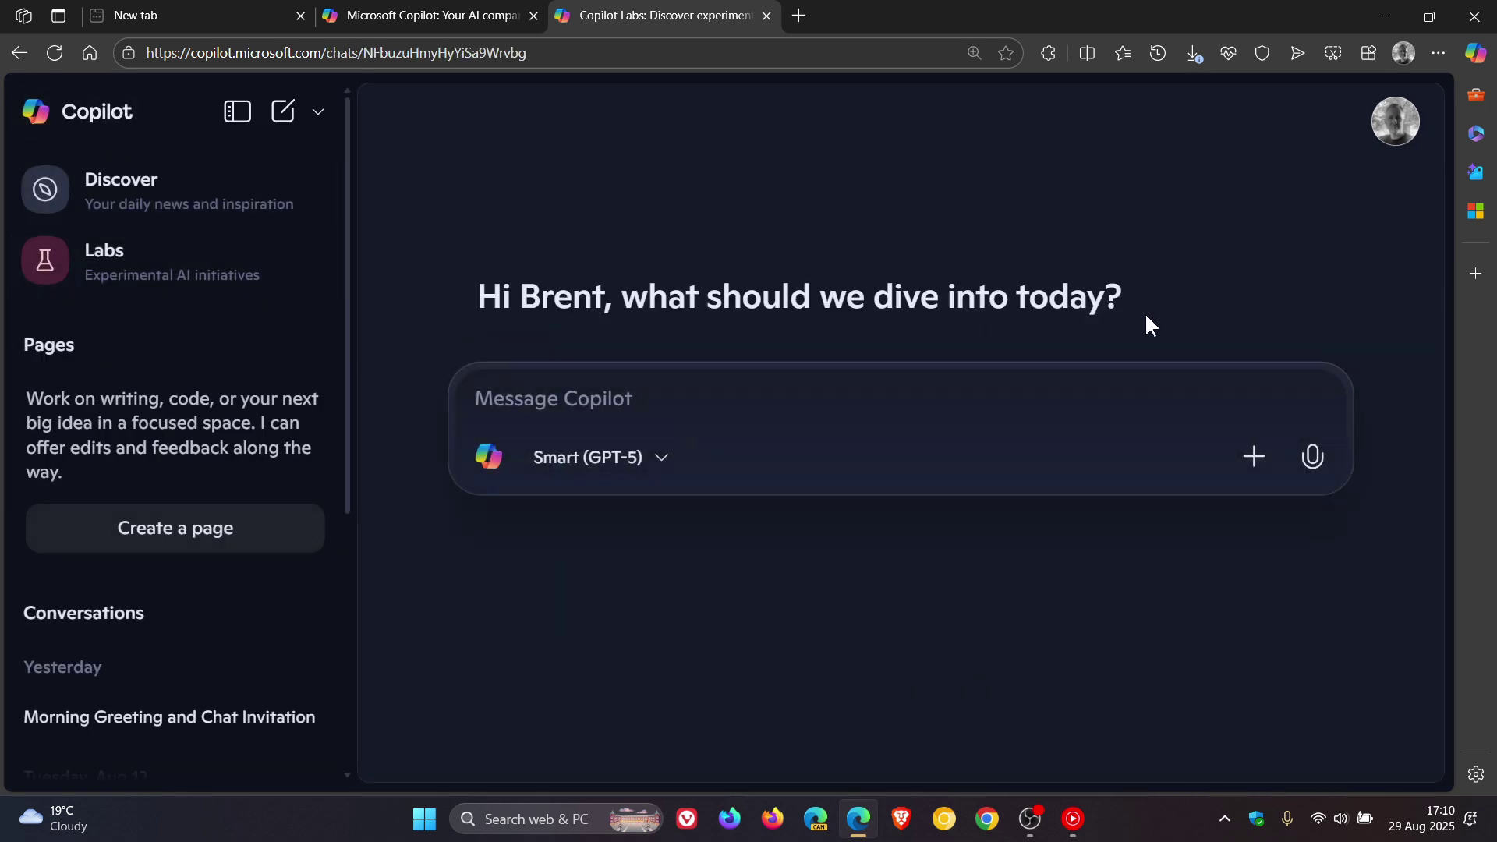
click(236, 113)
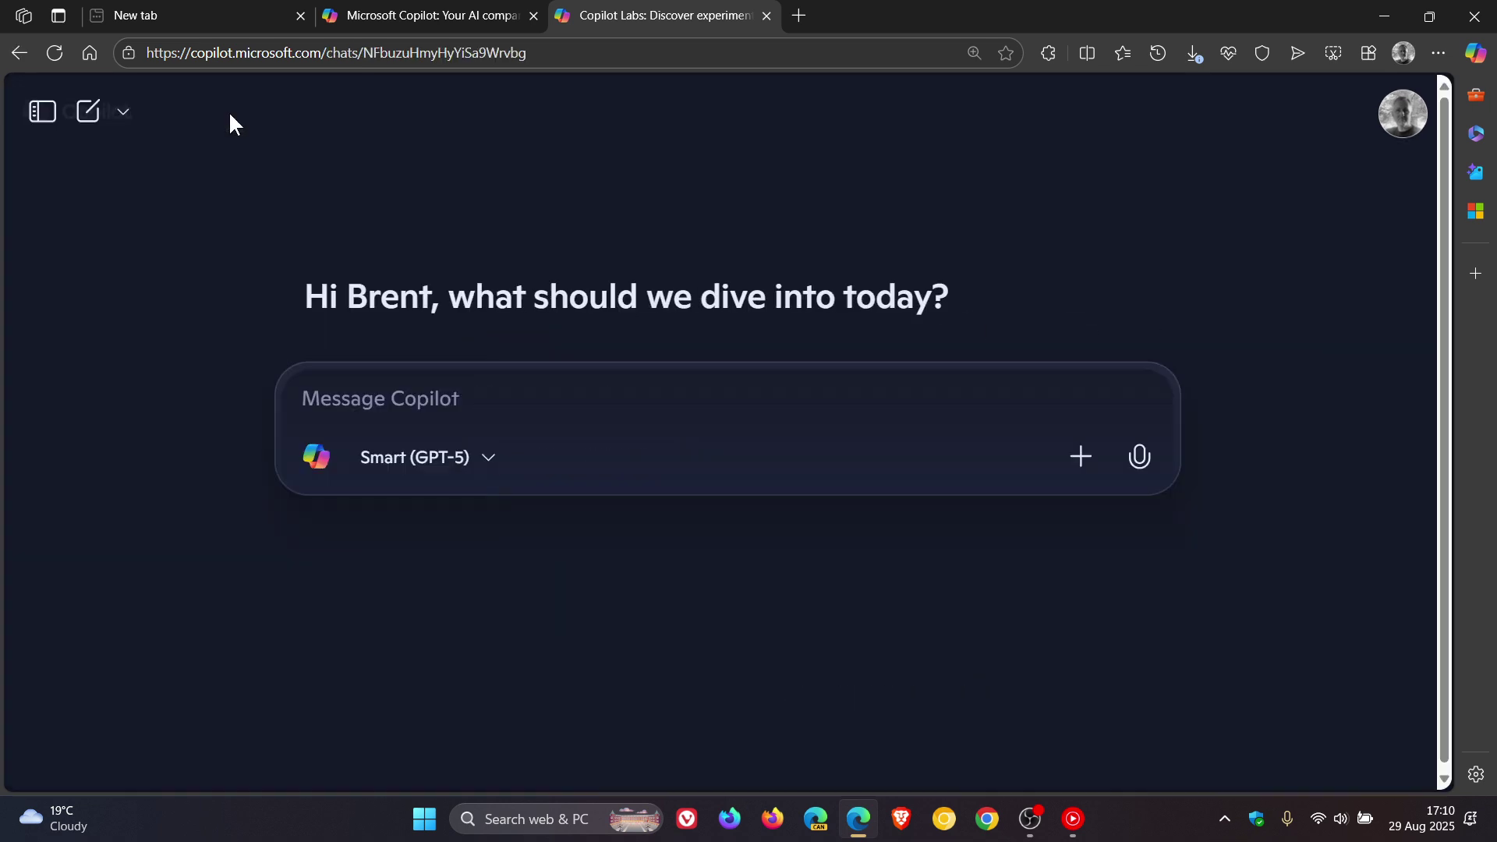